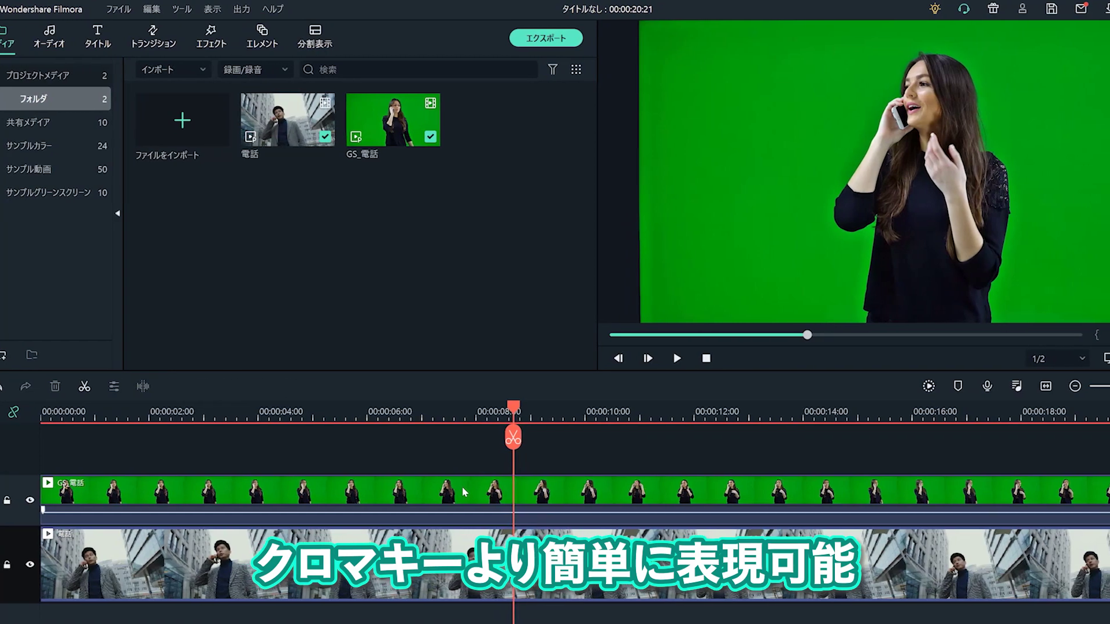
Apply chroma key to the GS_電話 green-screen clip on the upper track
{"action": "double_click", "coordinate": [462, 492]}
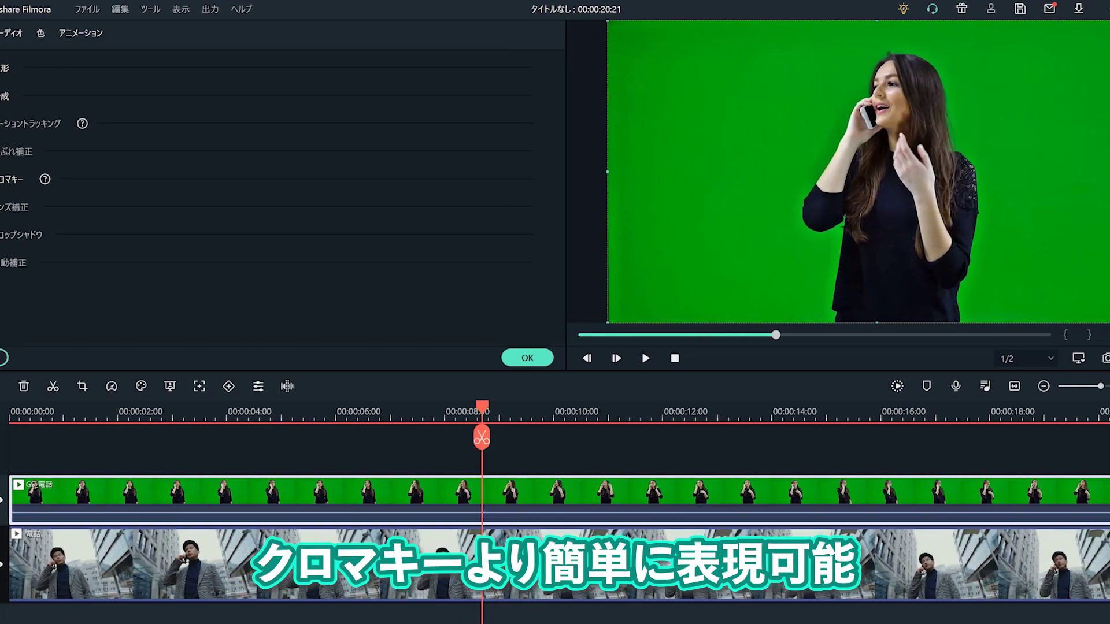
{"action": "left_click", "coordinate": [11, 180]}
{"action": "left_click", "coordinate": [527, 358]}
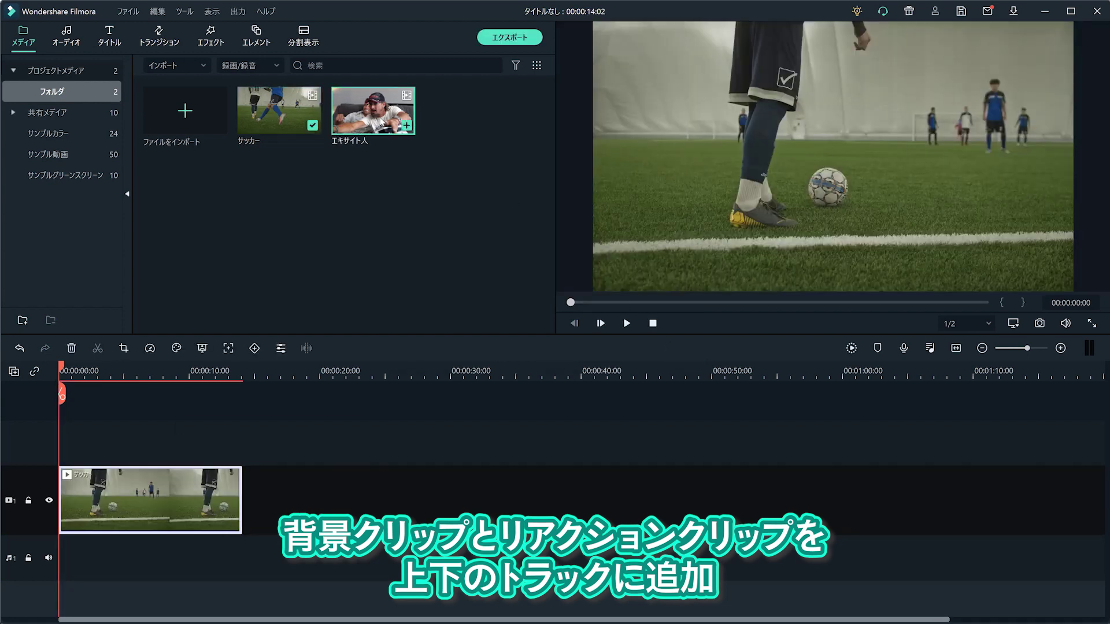
Place the エキサイト人 clip on the track above サッカー and apply the AI Portrait effect セグメンテーション to it
{"action": "left_click_drag", "start_coordinate": [52, 455], "coordinate": [55, 453]}
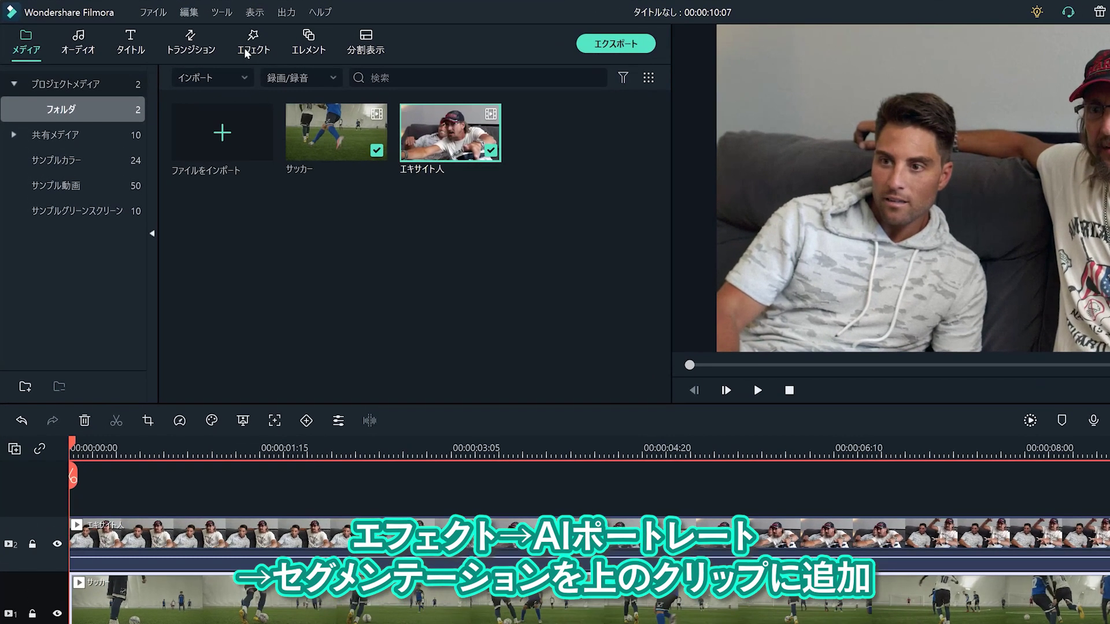
{"action": "left_click", "coordinate": [205, 45]}
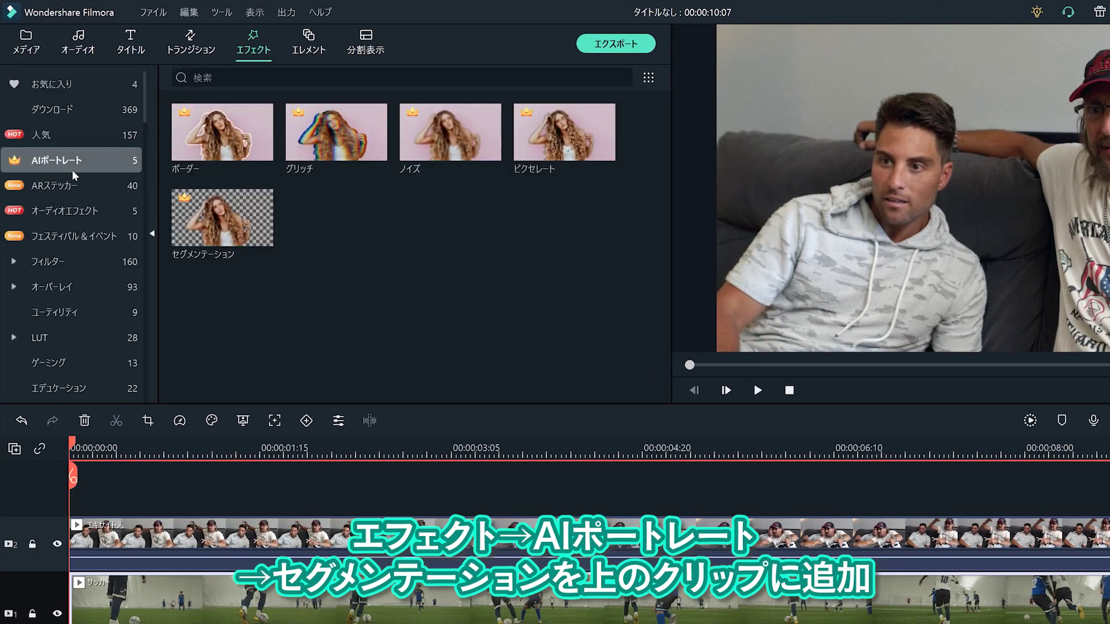
{"action": "left_click_drag", "start_coordinate": [263, 234], "coordinate": [142, 553]}
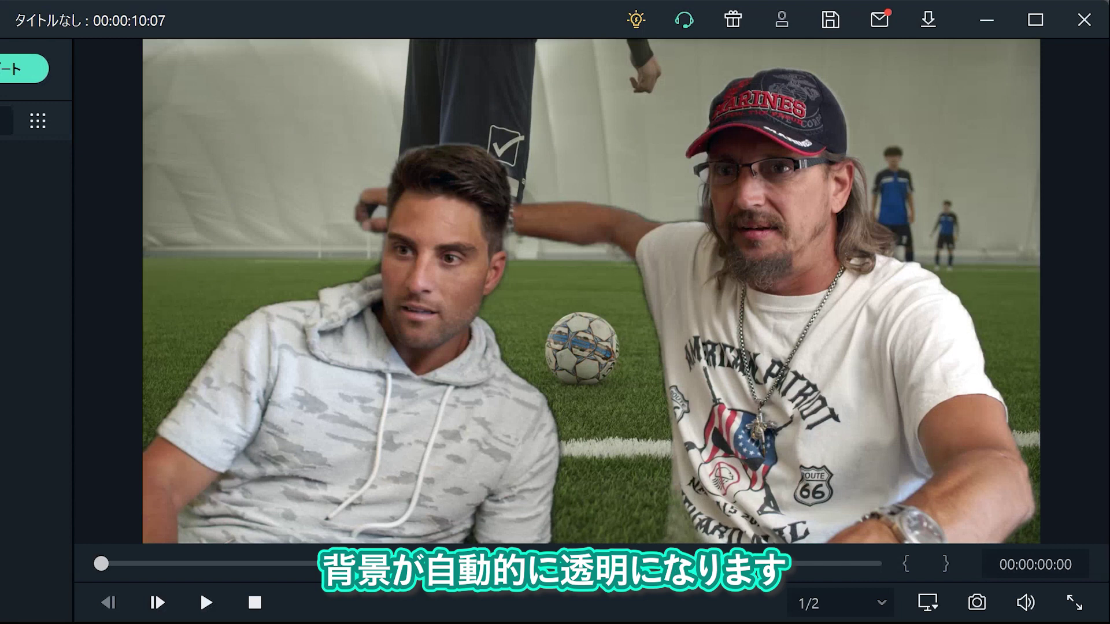
Shrink the cut-out reaction clip to about half size in the frame's lower-right corner and move it one track up
{"action": "left_click", "coordinate": [248, 101]}
{"action": "left_click_drag", "start_coordinate": [162, 60], "coordinate": [596, 305]}
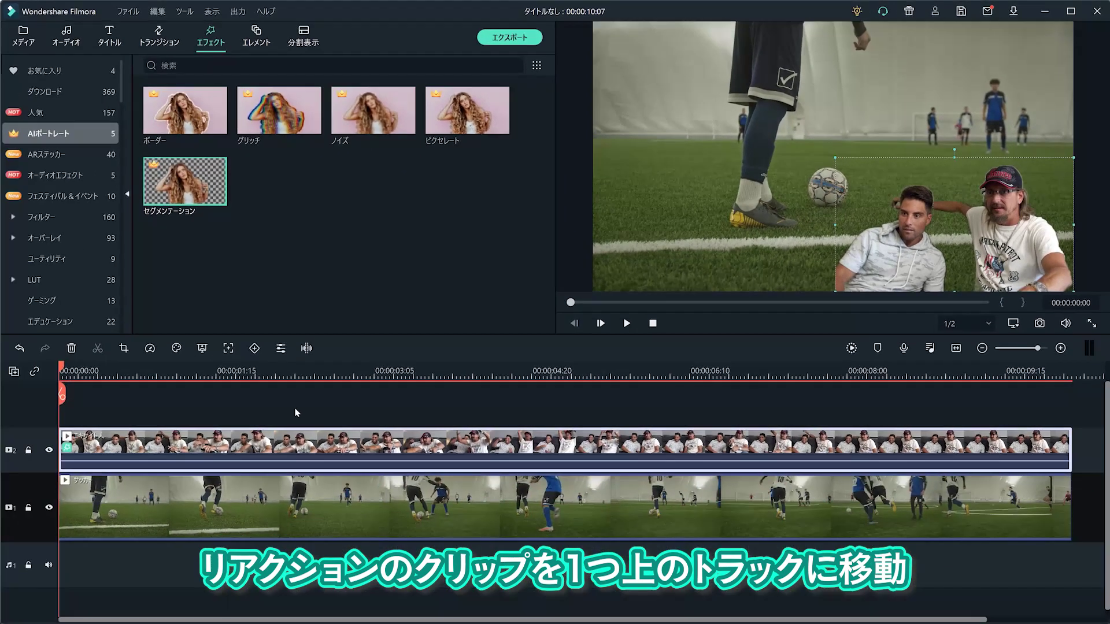
{"action": "left_click_drag", "start_coordinate": [284, 445], "coordinate": [284, 410]}
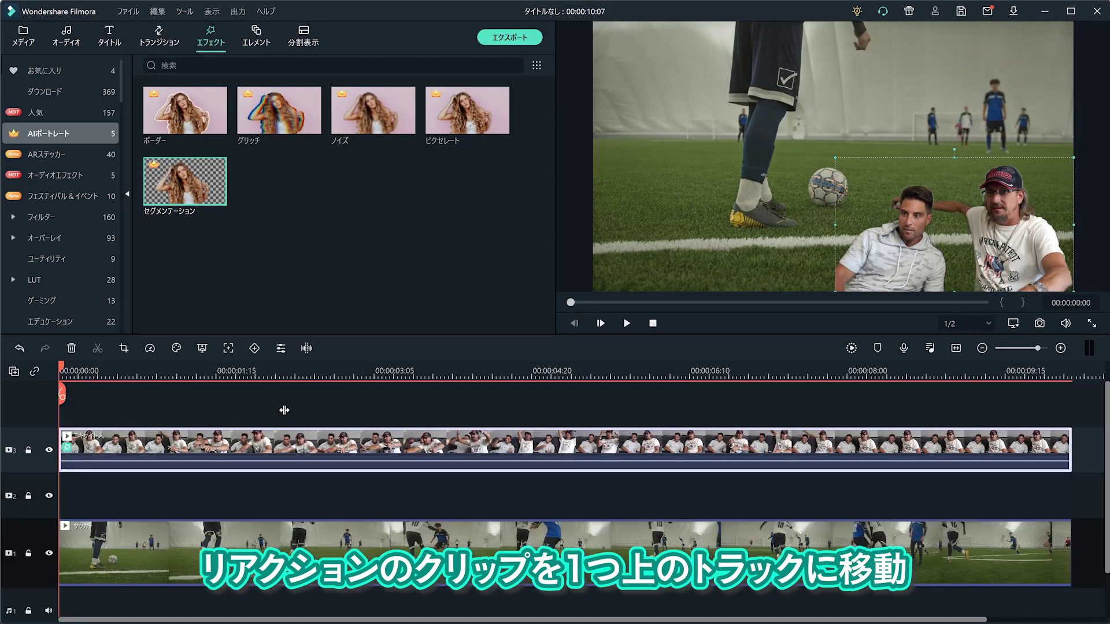
Add a ベーシック4 title at 00:00:02:03 between the two clips, reading "いけーーーーーーーーーーーー！！！", and apply the colour #ffc800
{"action": "left_click_drag", "start_coordinate": [185, 109], "coordinate": [269, 496]}
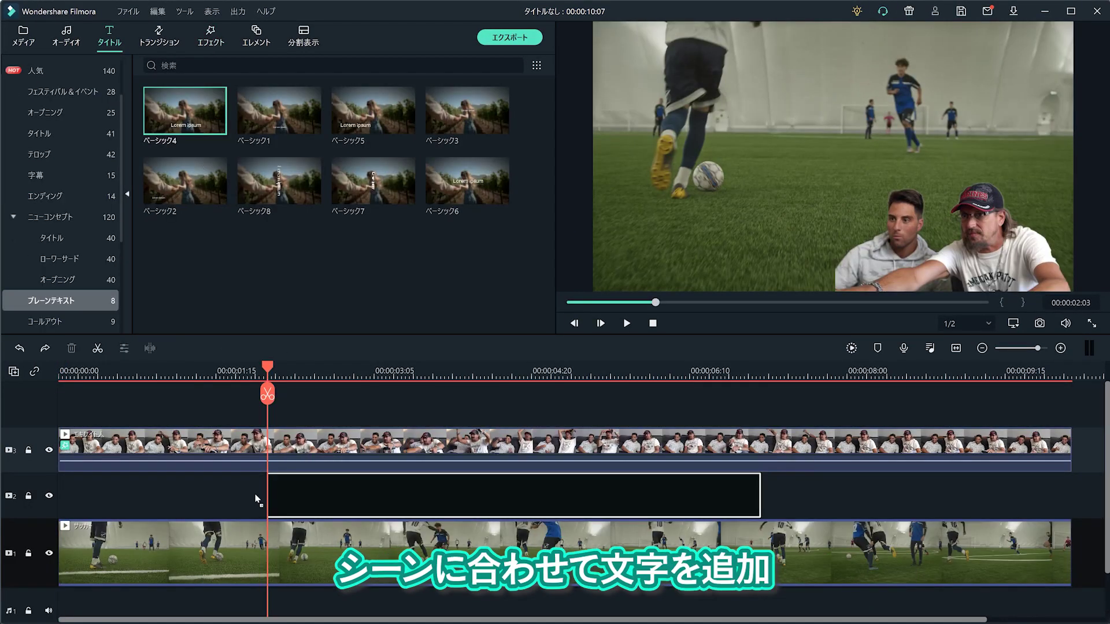
{"action": "double_click", "coordinate": [370, 477]}
{"action": "triple_click", "coordinate": [240, 128]}
{"action": "type", "text": "いけー"}
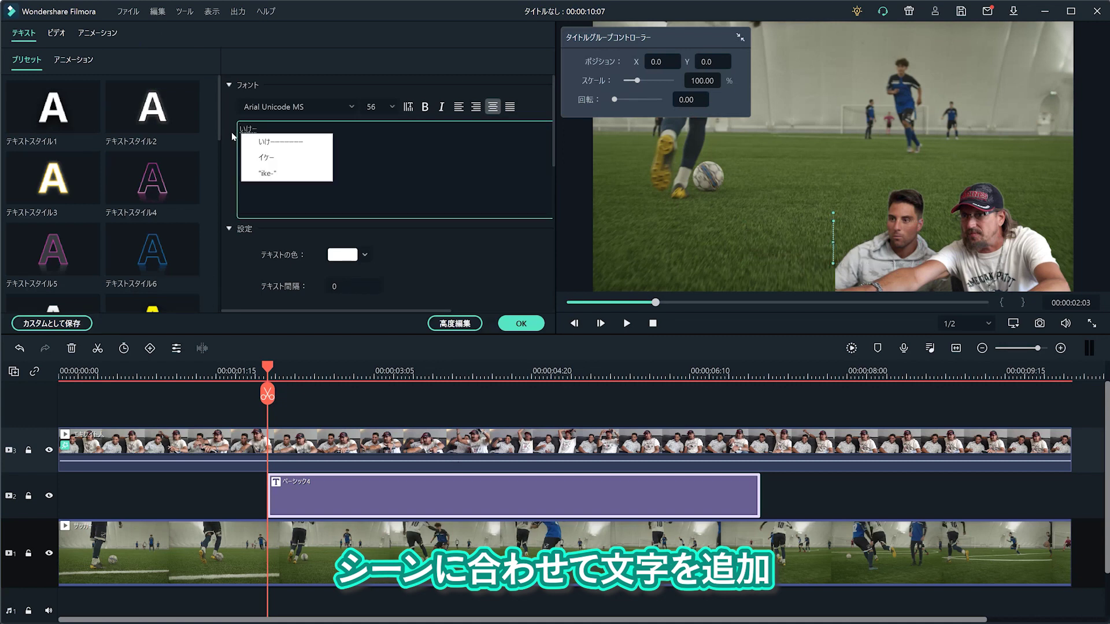
{"action": "key", "text": "Return"}
{"action": "type", "text": "！！！"}
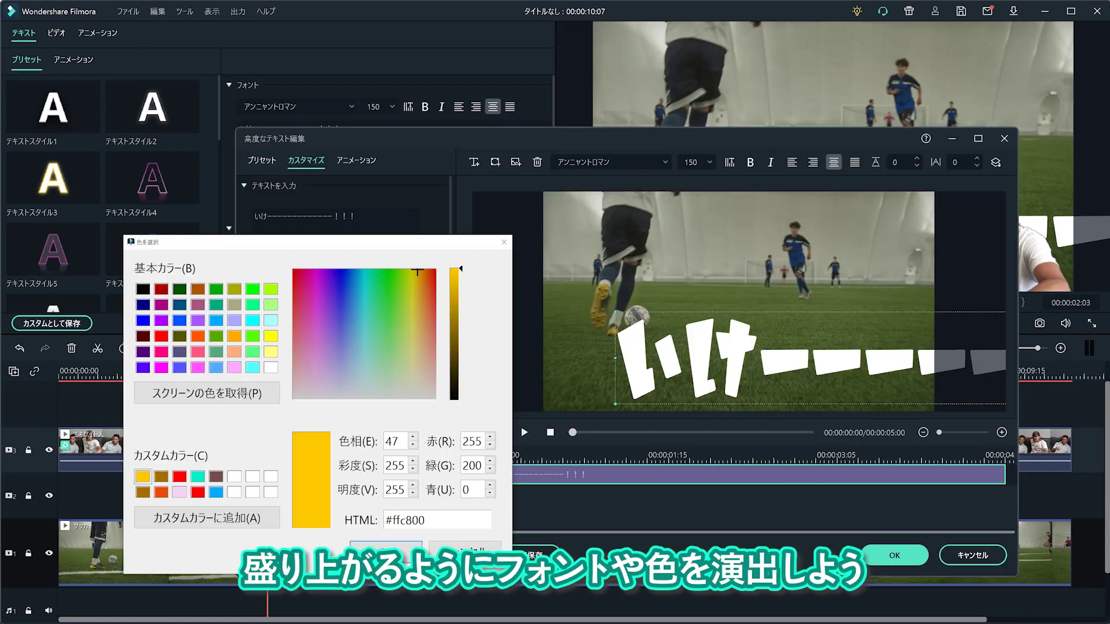
{"action": "left_click", "coordinate": [385, 552]}
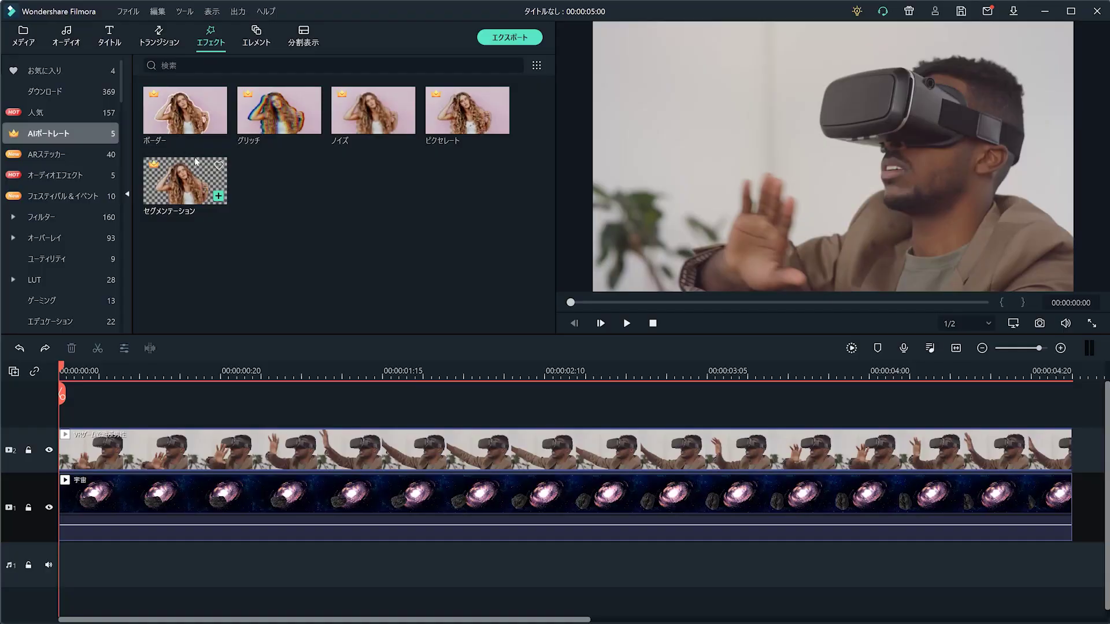
Apply セグメンテーション to the VR headset clip above the 宇宙 background and scale the cut-out man down from its upper-left corner
{"action": "left_click_drag", "start_coordinate": [182, 171], "coordinate": [86, 458]}
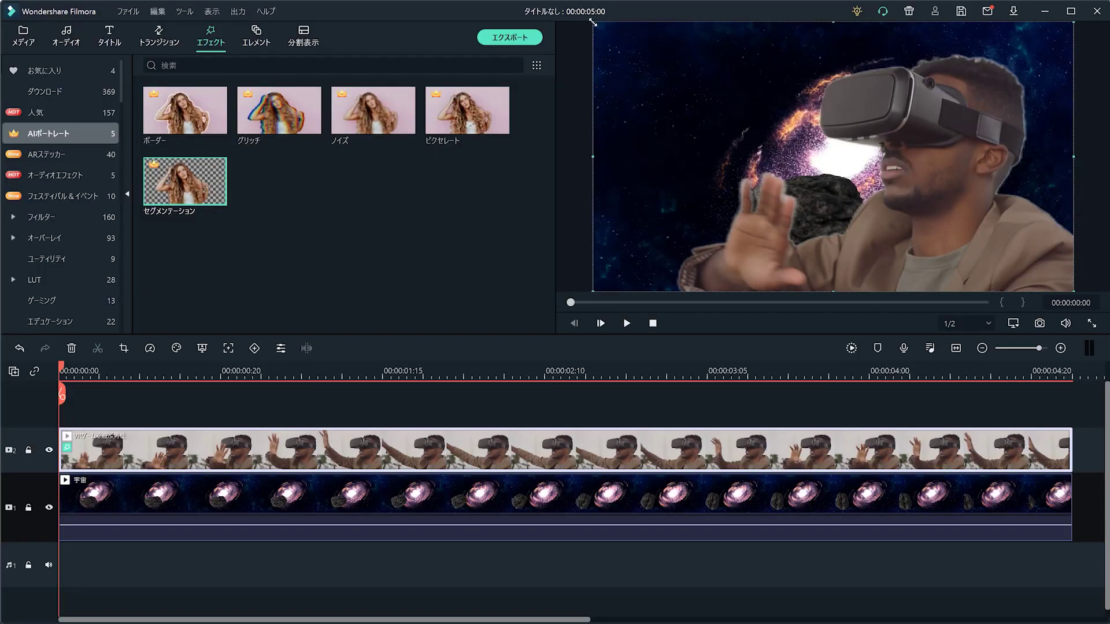
{"action": "left_click_drag", "start_coordinate": [636, 63], "coordinate": [778, 139]}
{"action": "key", "text": "space"}
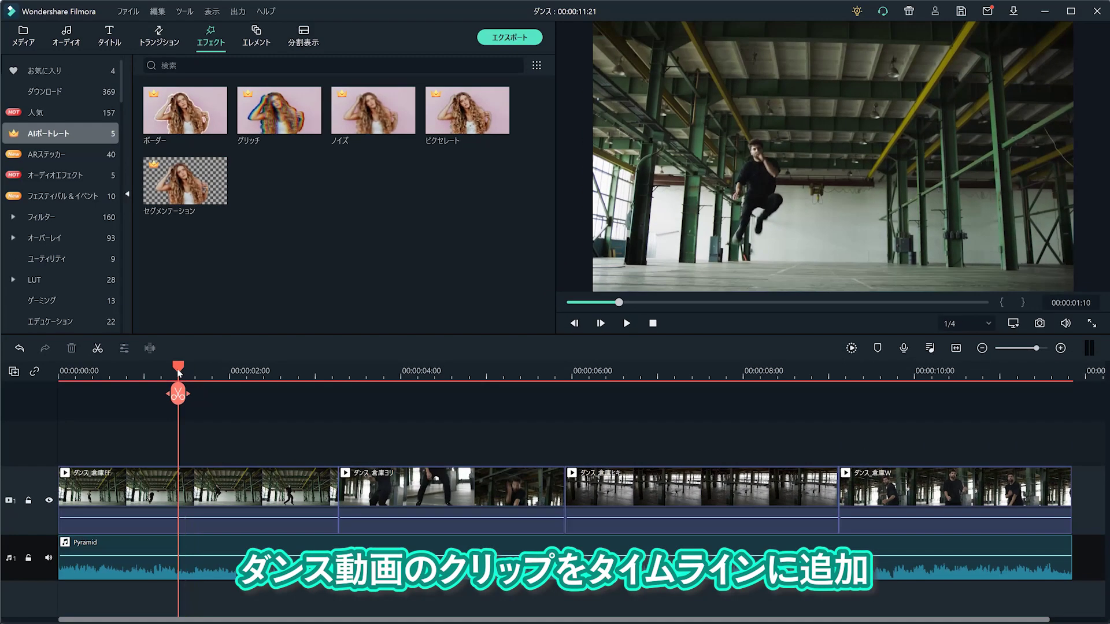
Add the グリッチ portrait effect above the first dance clip at 00:00:01:06 and trim it to 5 frames
{"action": "left_click_drag", "start_coordinate": [175, 374], "coordinate": [170, 375]}
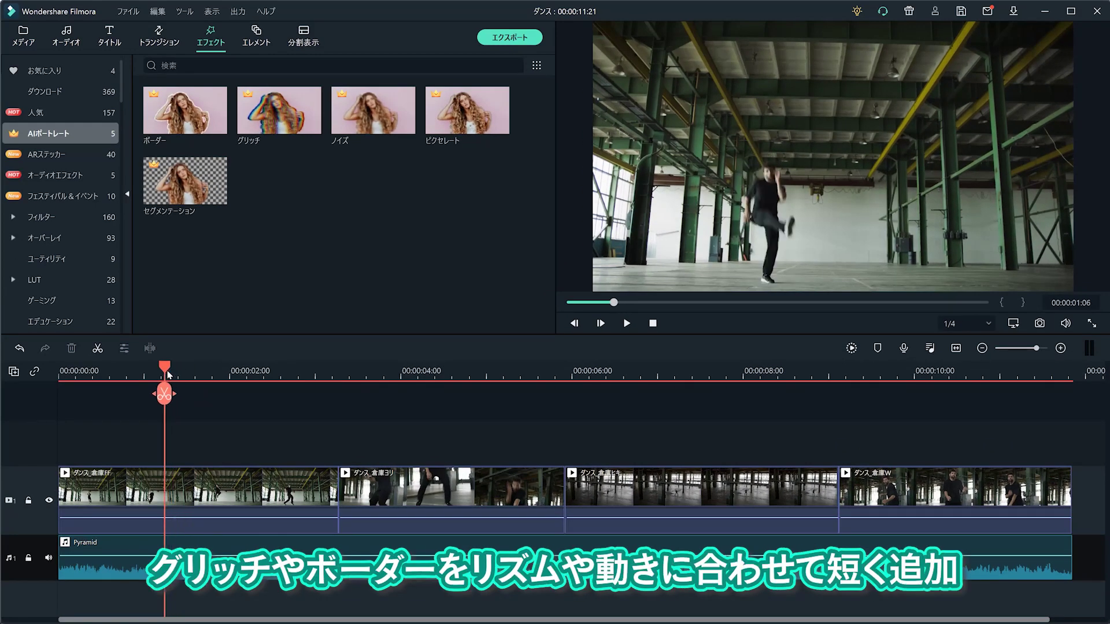
{"action": "left_click_drag", "start_coordinate": [266, 160], "coordinate": [167, 448]}
{"action": "left_click_drag", "start_coordinate": [340, 448], "coordinate": [179, 448]}
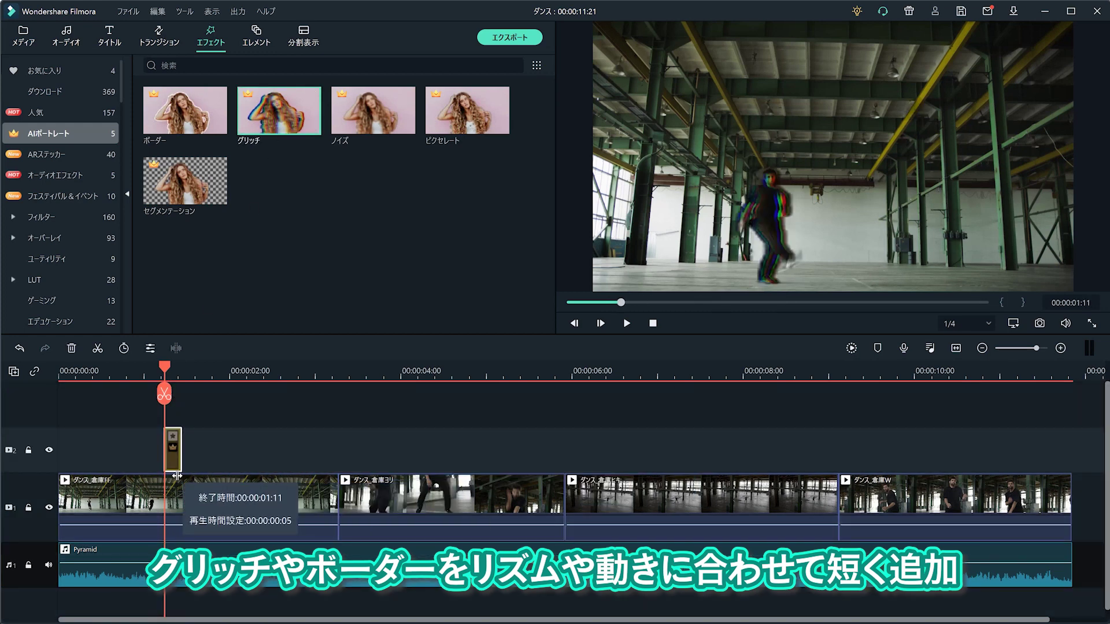
Add a ボーダー effect coloured #55ffff near 00:00:01:22 and a ピクセレート effect directly behind it
{"action": "left_click_drag", "start_coordinate": [185, 110], "coordinate": [234, 434]}
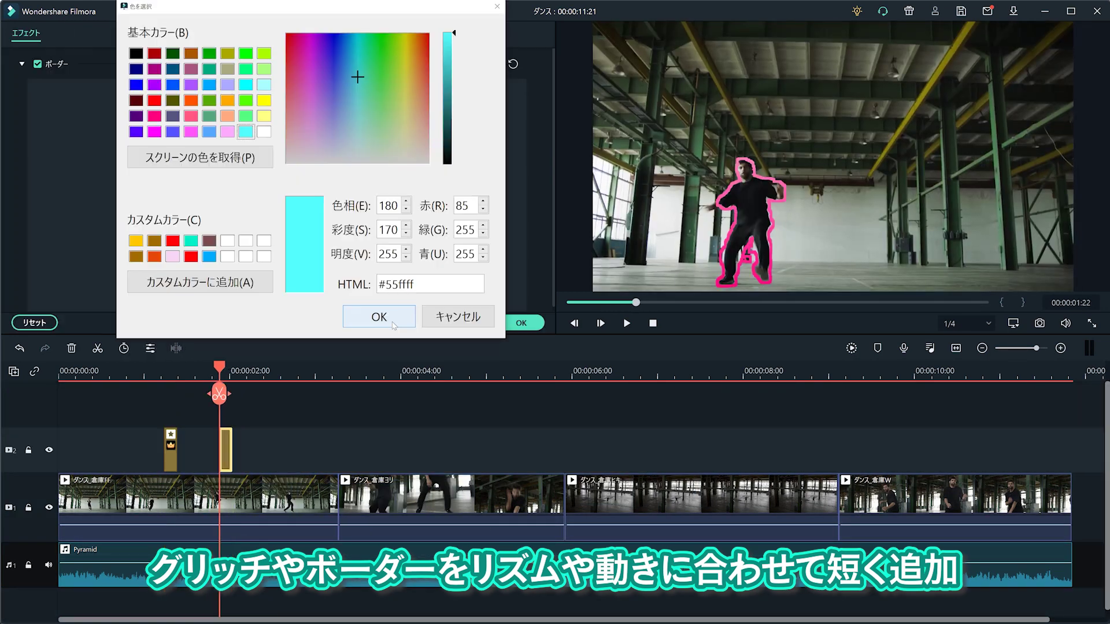
{"action": "left_click", "coordinate": [378, 318]}
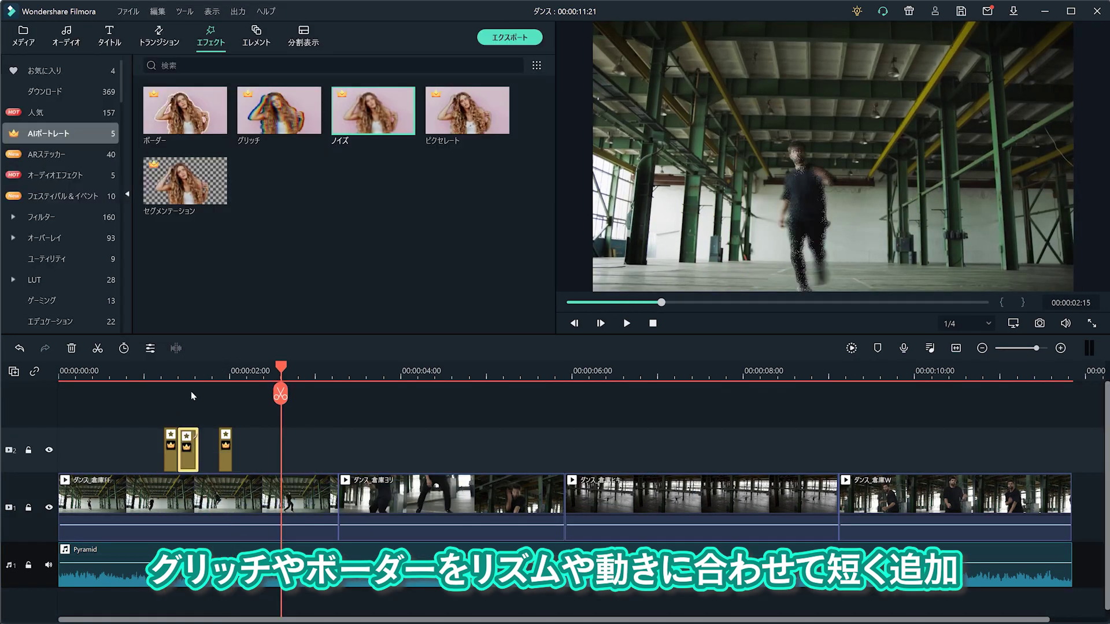
{"action": "left_click", "coordinate": [167, 373]}
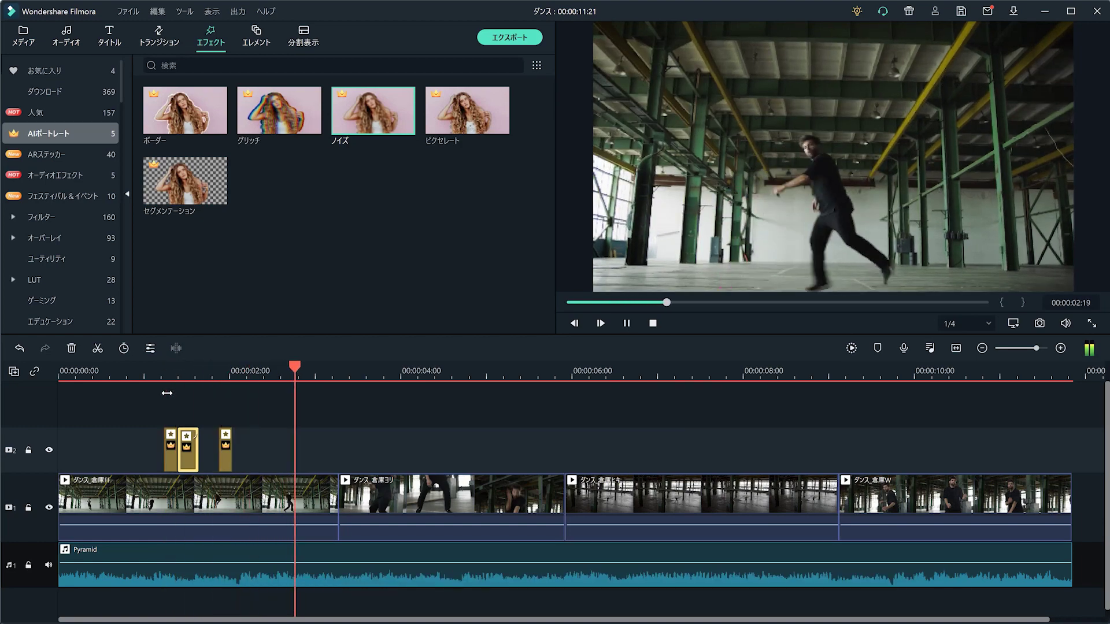
{"action": "left_click_drag", "start_coordinate": [469, 123], "coordinate": [242, 439]}
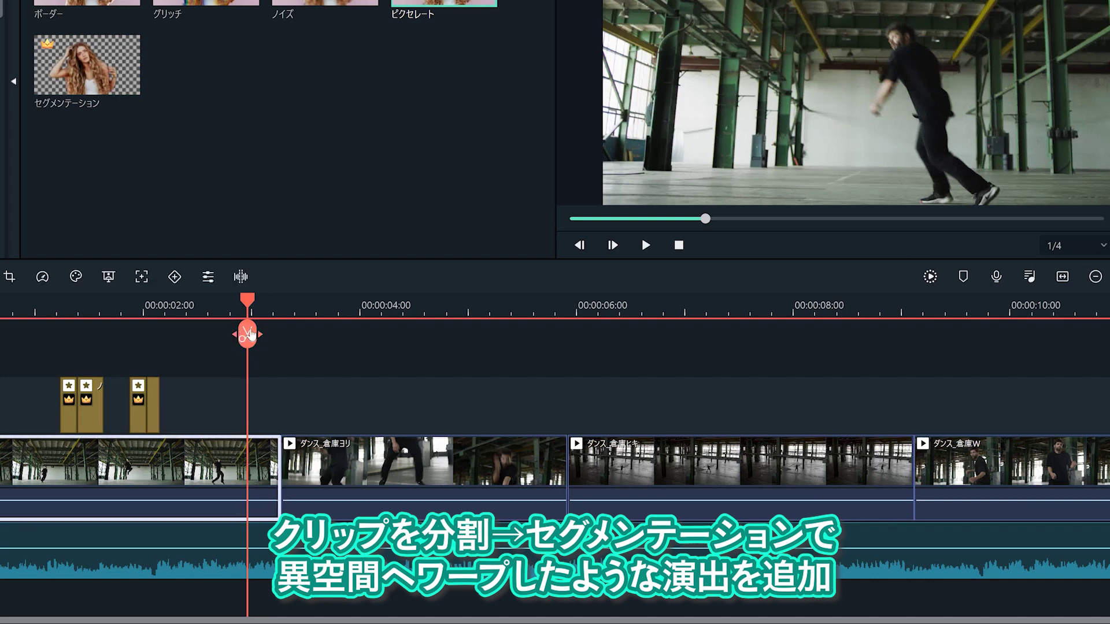
Split off the end of the first dance clip and apply セグメンテーション to that piece on the upper track
{"action": "left_click_drag", "start_coordinate": [259, 401], "coordinate": [260, 402]}
{"action": "left_click_drag", "start_coordinate": [86, 65], "coordinate": [212, 378]}
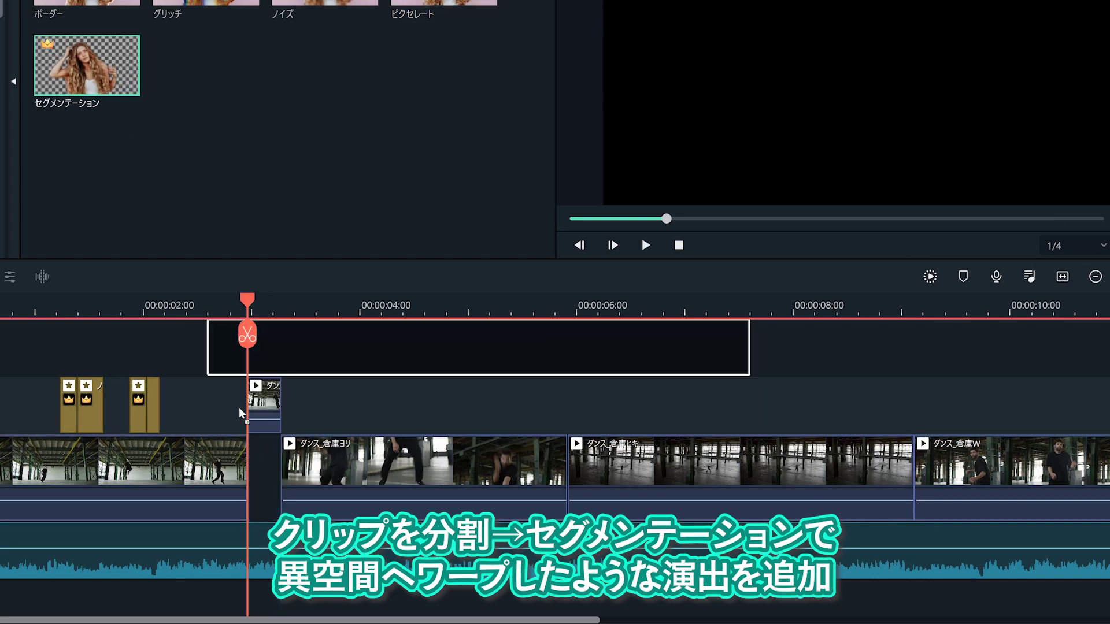
{"action": "left_click_drag", "start_coordinate": [269, 405], "coordinate": [269, 405]}
Place Music_Pack_Element_10 in the gap beneath the segmented dance piece as its background and preview the warp section
{"action": "left_click_drag", "start_coordinate": [443, 29], "coordinate": [292, 405]}
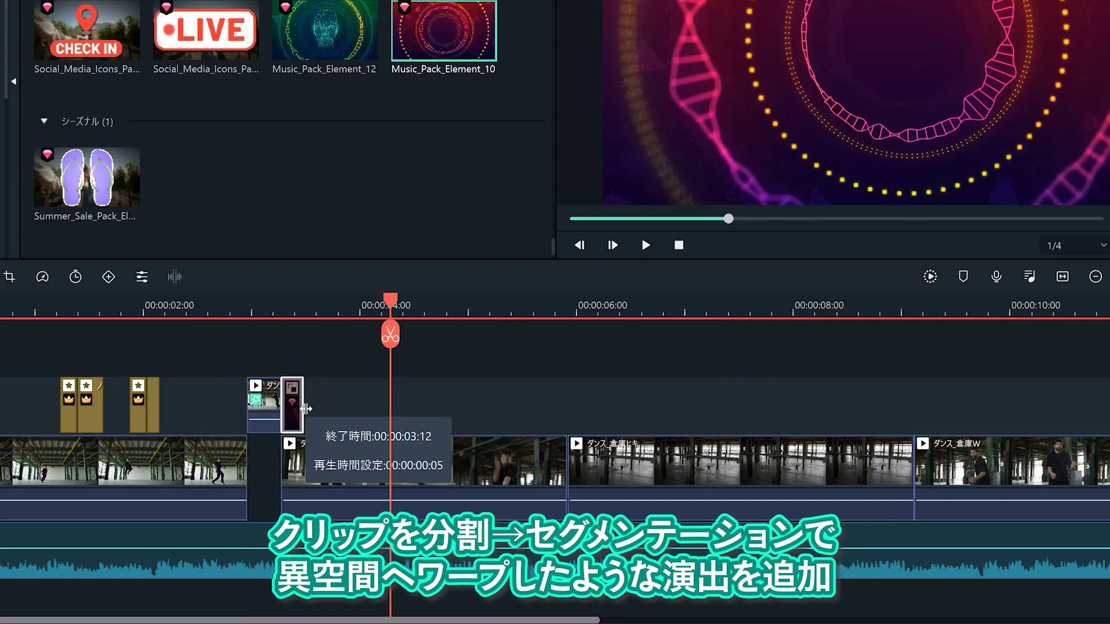
{"action": "left_click_drag", "start_coordinate": [265, 502], "coordinate": [265, 502]}
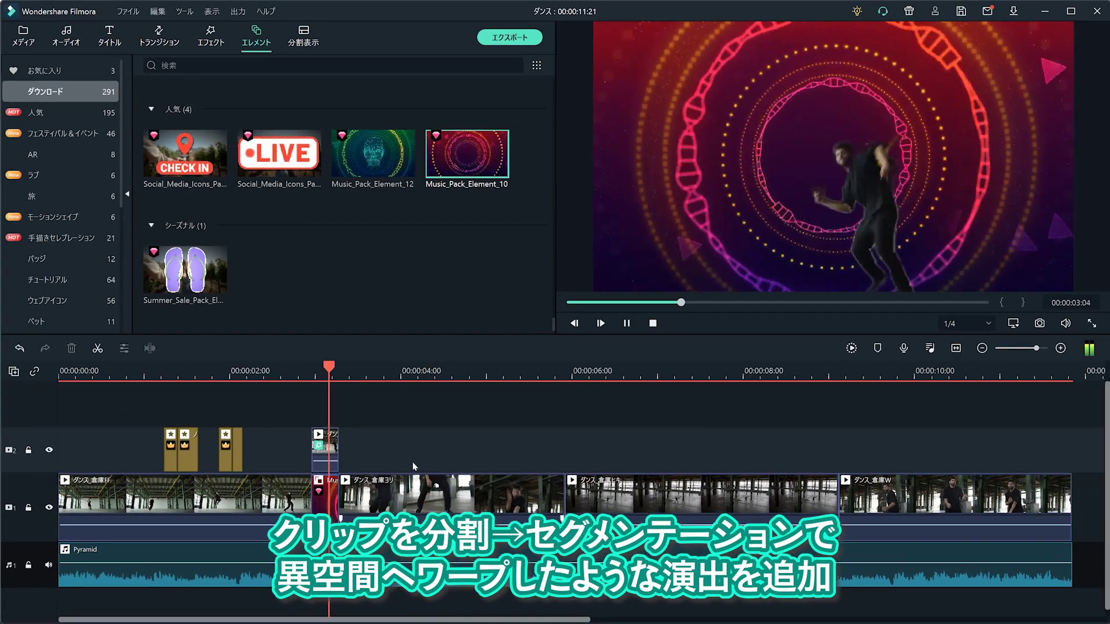
{"action": "key", "text": "space"}
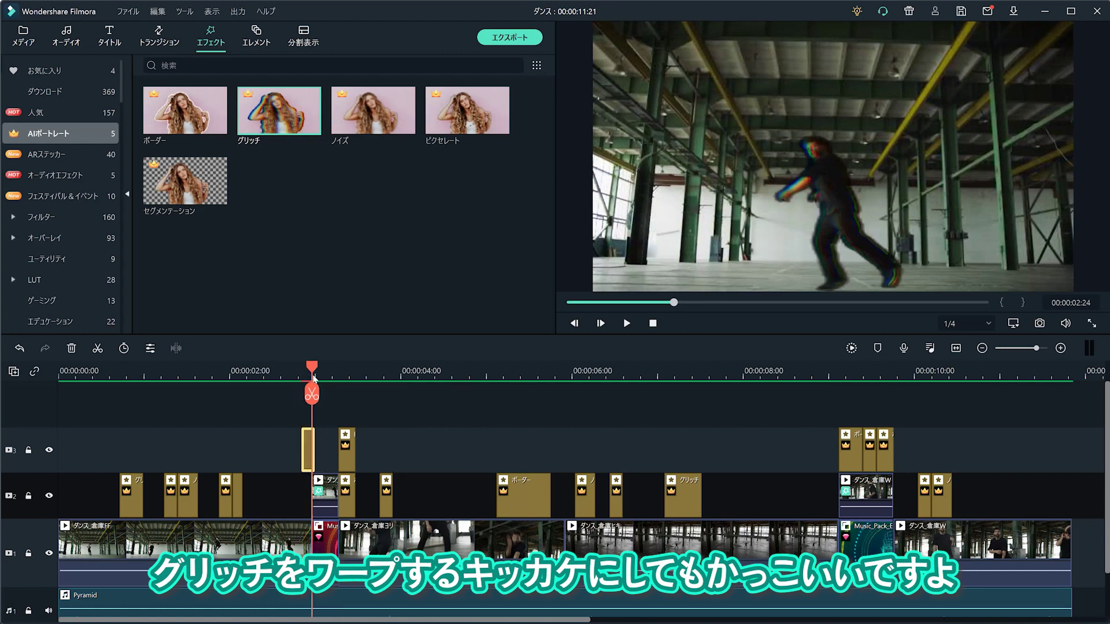
{"action": "left_click_drag", "start_coordinate": [321, 383], "coordinate": [300, 383]}
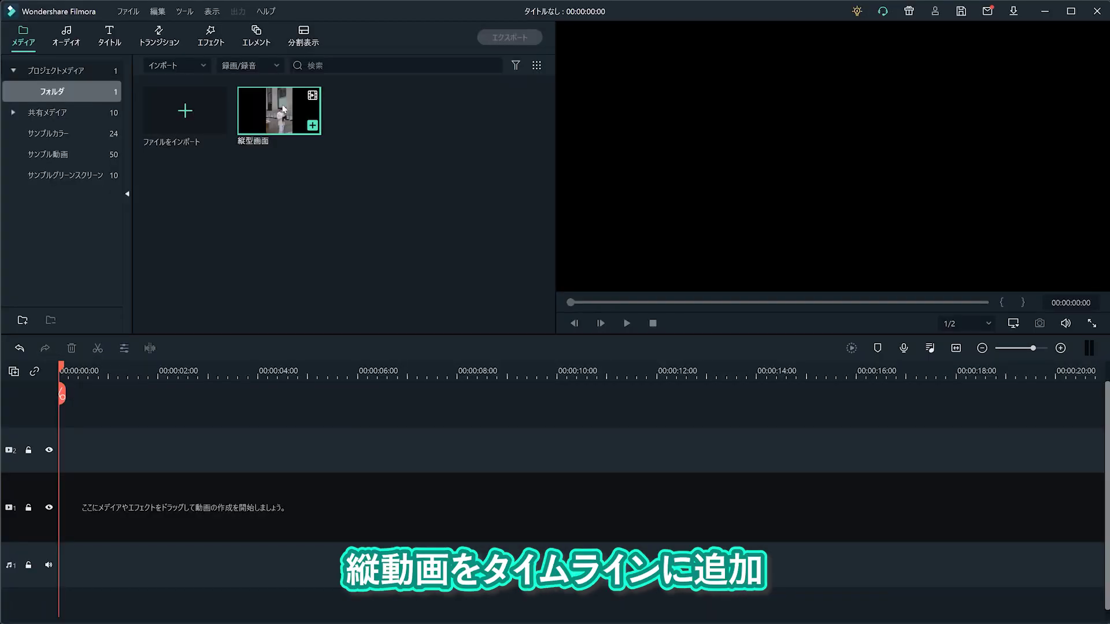
Add the 縦型画面 clip to the start of the first video track and view the media file's properties
{"action": "left_click_drag", "start_coordinate": [279, 111], "coordinate": [69, 520]}
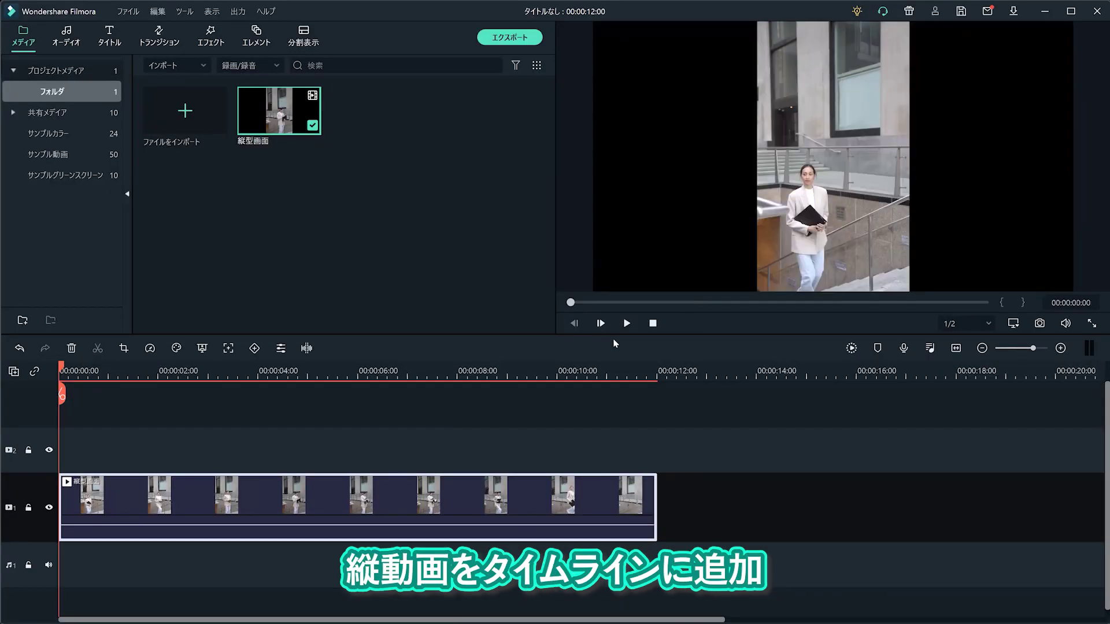
{"action": "right_click", "coordinate": [292, 114]}
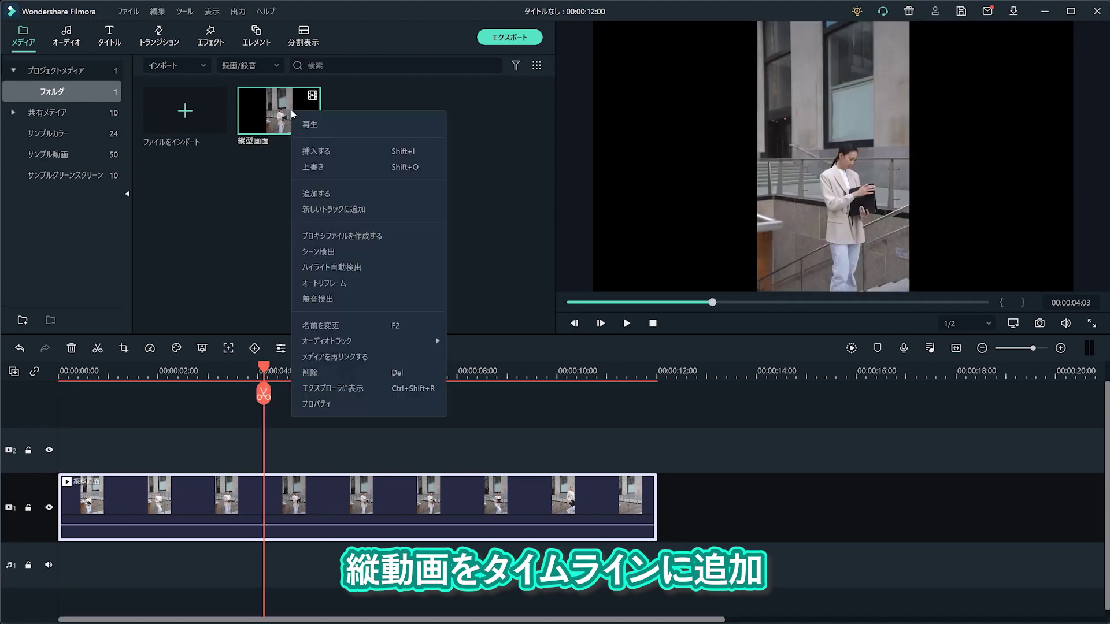
{"action": "left_click", "coordinate": [330, 404]}
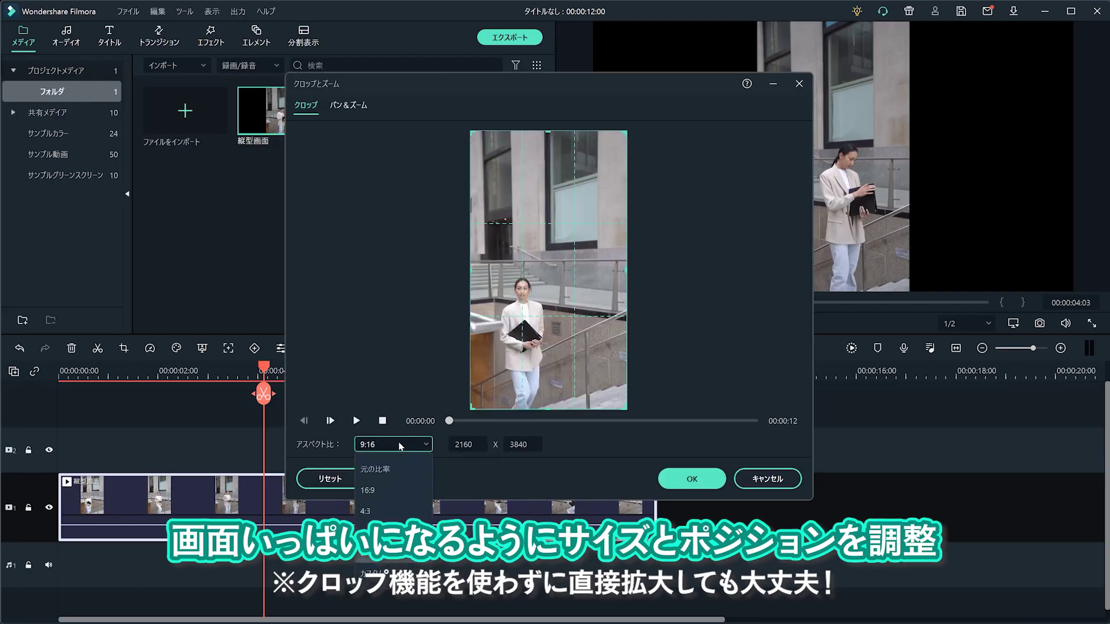
Crop the vertical clip to a 16:9 aspect ratio framed around the woman's upper body
{"action": "left_click", "coordinate": [374, 490]}
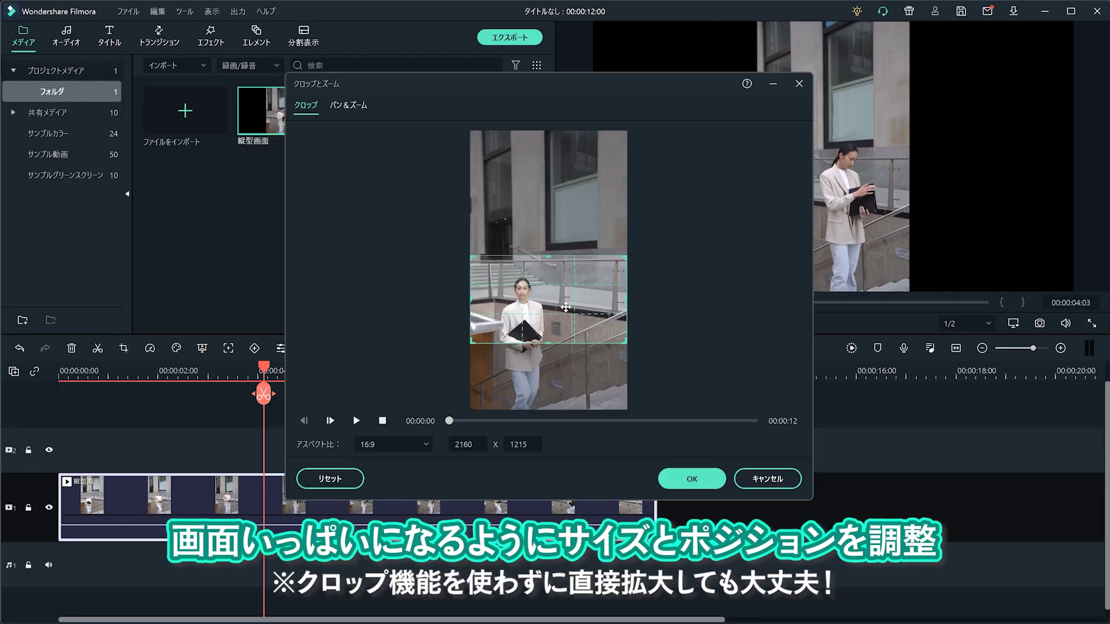
{"action": "left_click_drag", "start_coordinate": [564, 320], "coordinate": [564, 307]}
{"action": "left_click", "coordinate": [596, 421]}
{"action": "left_click", "coordinate": [693, 478]}
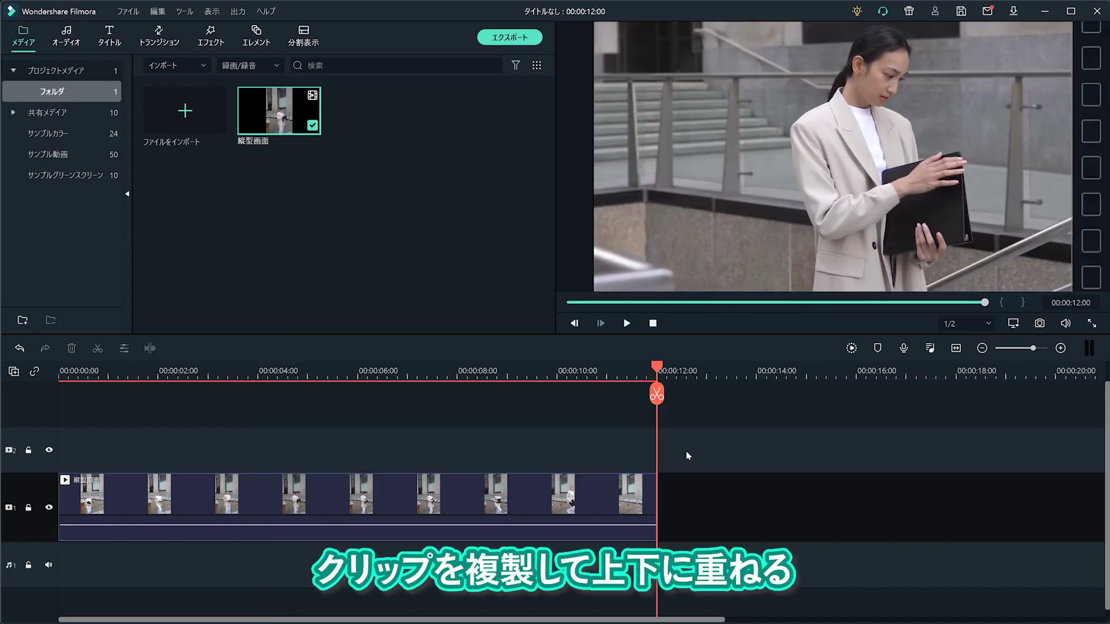
Duplicate the cropped clip and stack the copy on the track above, aligned to the timeline start
{"action": "key", "text": "ctrl+v"}
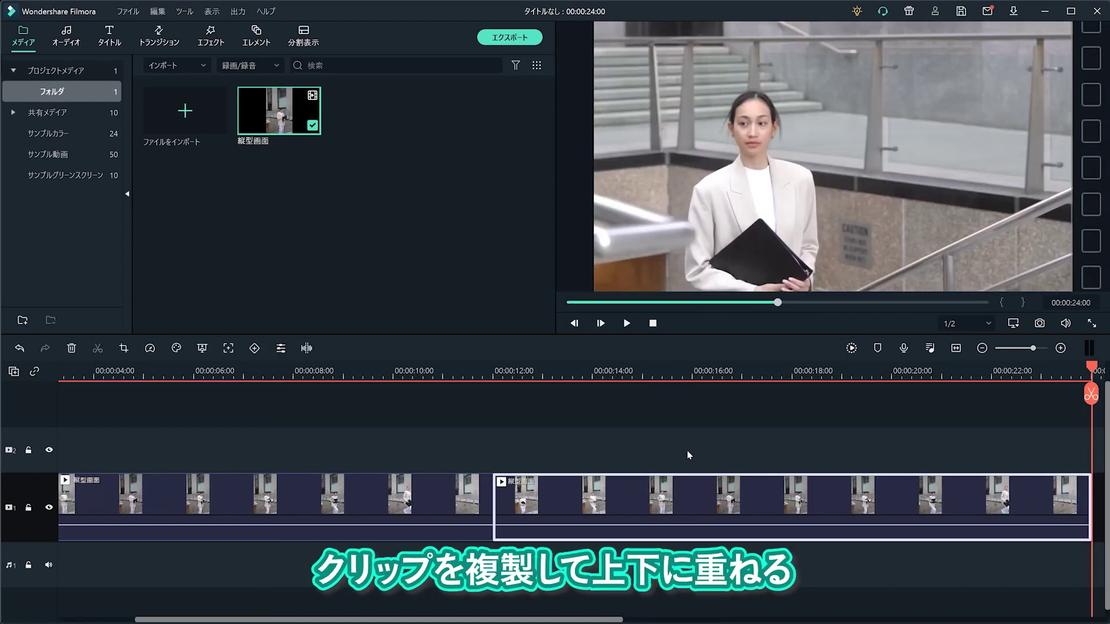
{"action": "left_click_drag", "start_coordinate": [581, 496], "coordinate": [41, 460]}
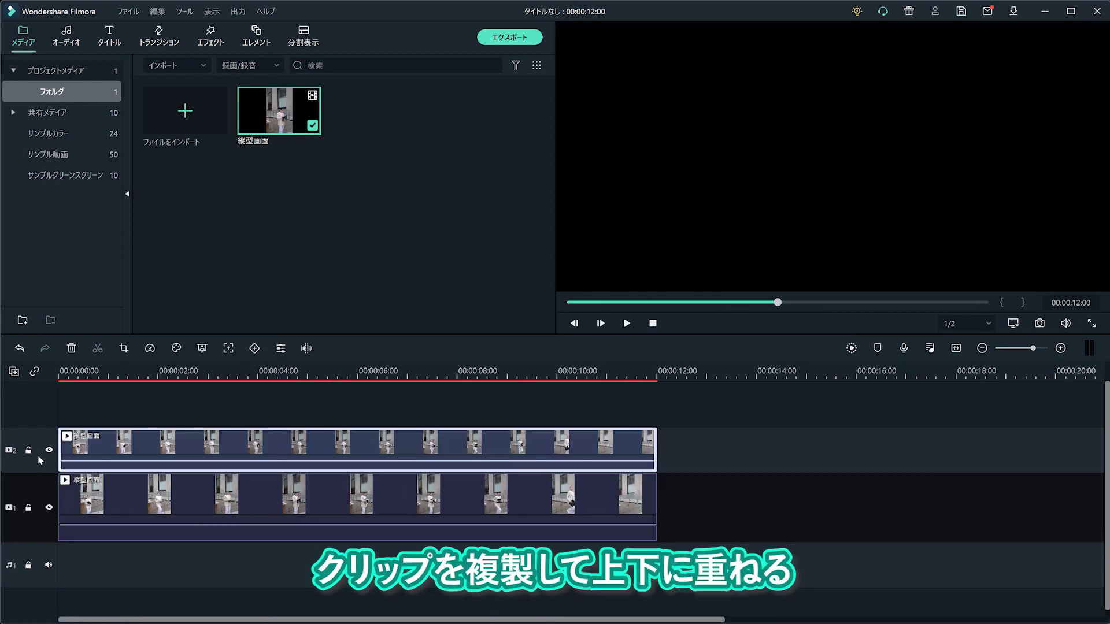
{"action": "key", "text": "shift+z"}
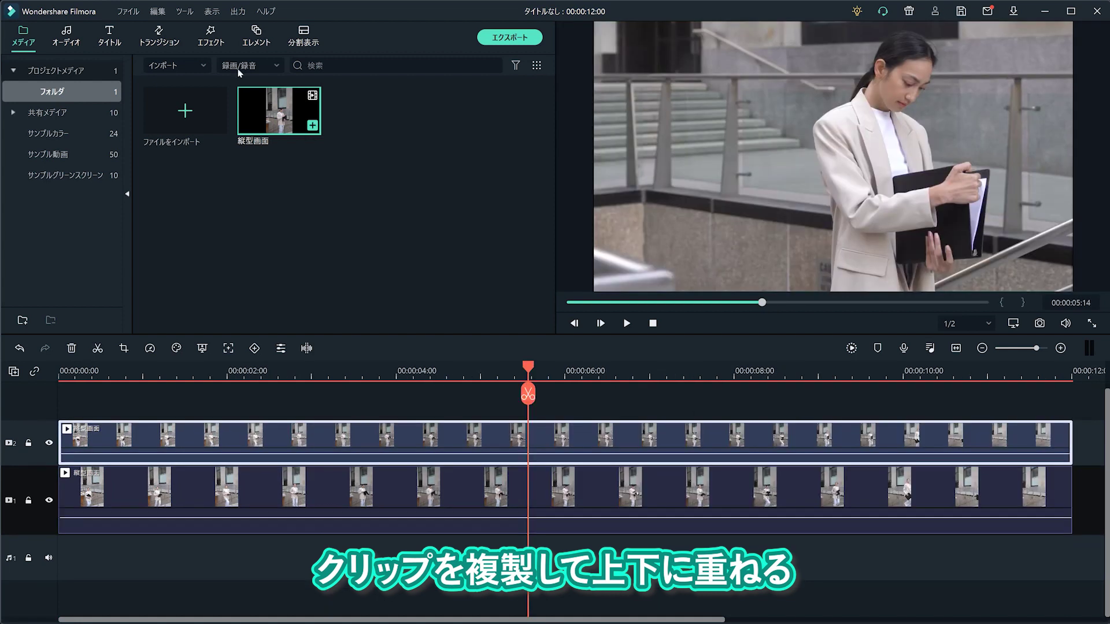
Apply セグメンテーション to the upper copy of the clip and hide the lower track to check the cut-out
{"action": "left_click", "coordinate": [206, 35]}
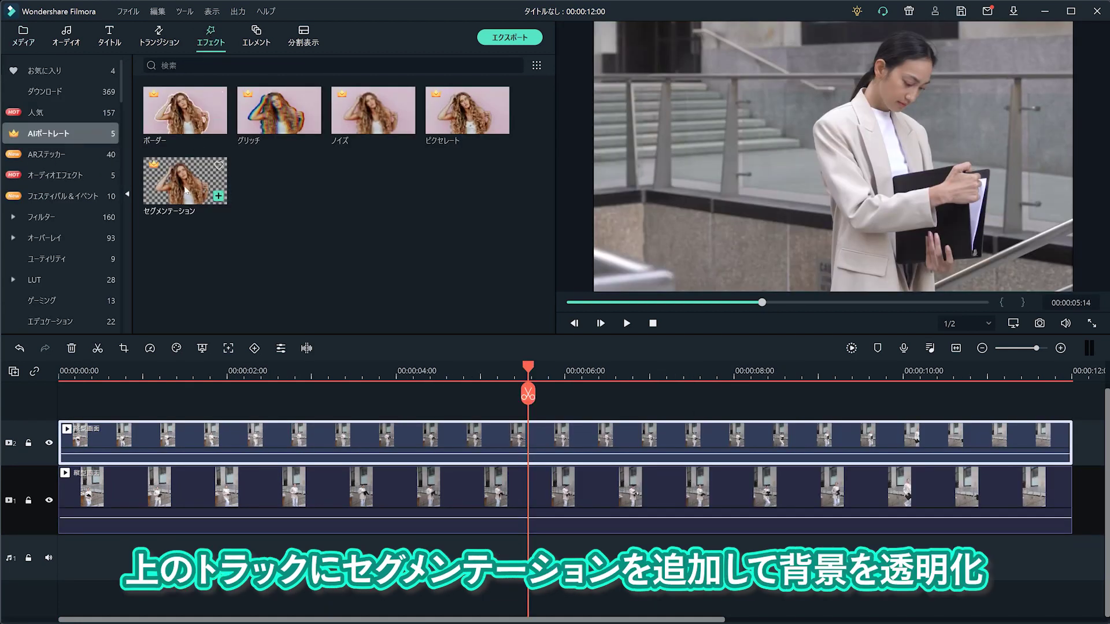
{"action": "left_click_drag", "start_coordinate": [165, 399], "coordinate": [158, 440]}
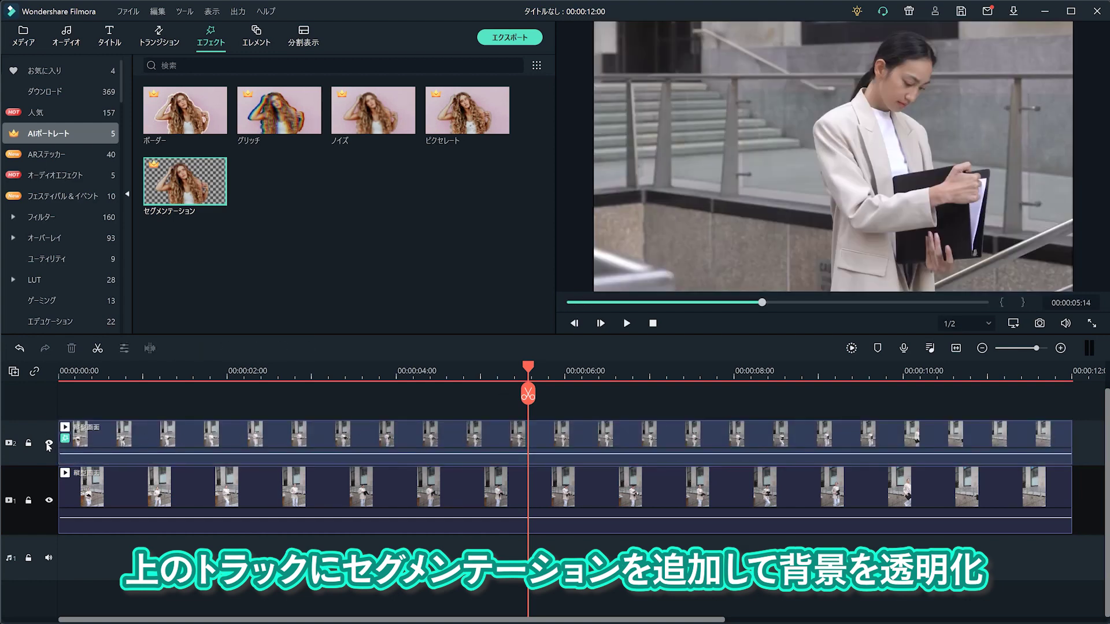
{"action": "left_click", "coordinate": [49, 501]}
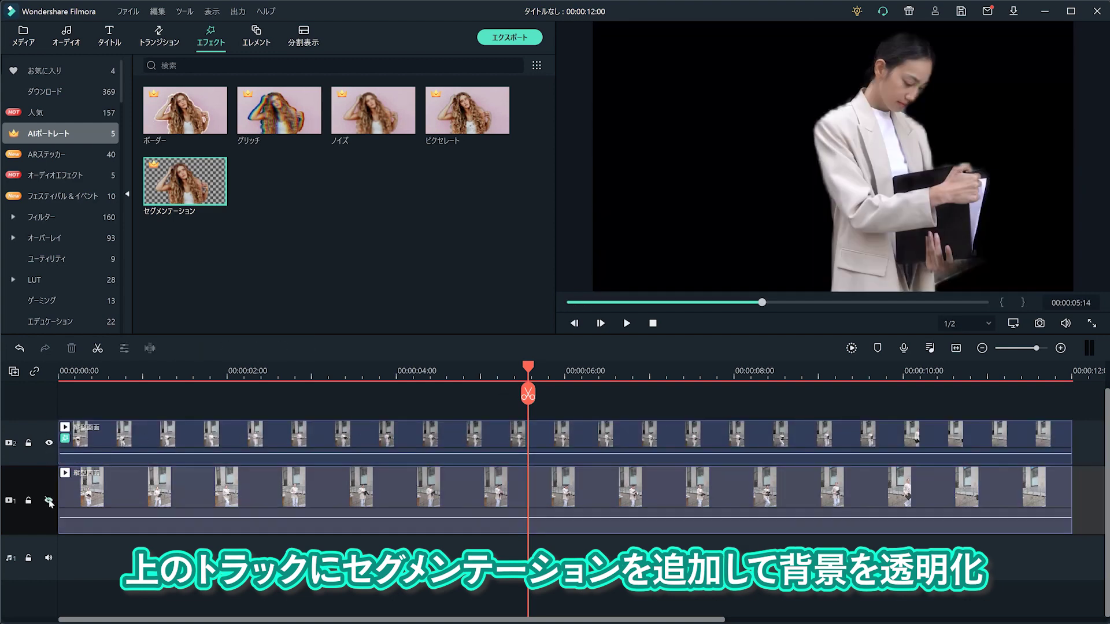
Show the lower track again and apply the チルトシフトリニア utility effect to its clip
{"action": "left_click", "coordinate": [49, 501]}
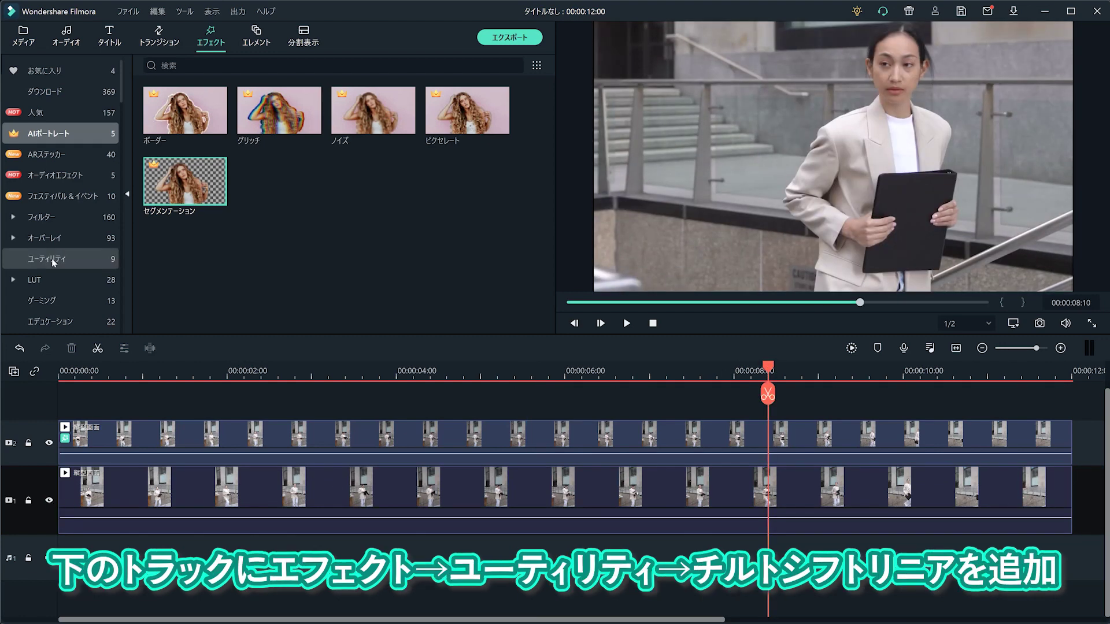
{"action": "left_click", "coordinate": [51, 259]}
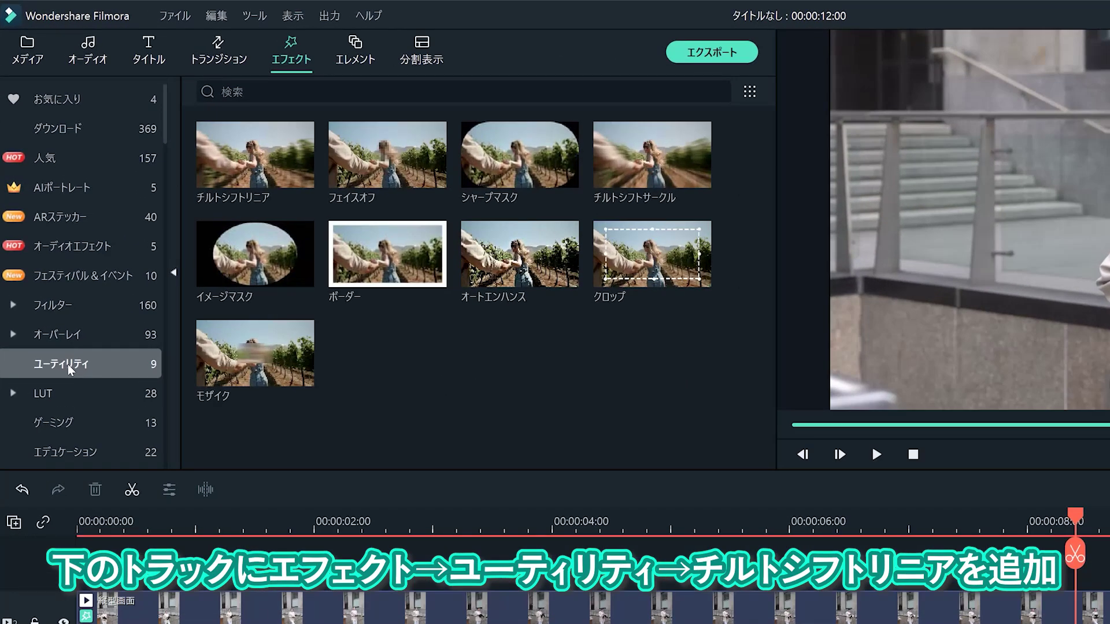
{"action": "left_click_drag", "start_coordinate": [240, 167], "coordinate": [218, 623]}
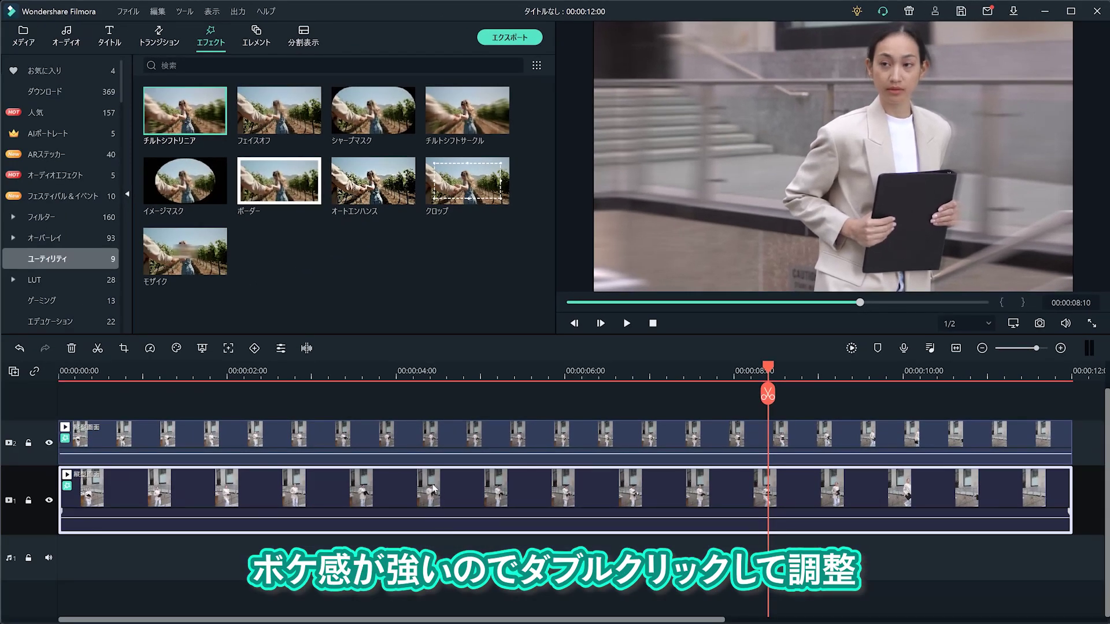
Adjust the lower clip's チルトシフトリニア effect to 強度 0.14, Y 0.87 and 回転 -180.00, and accept the settings
{"action": "double_click", "coordinate": [428, 488]}
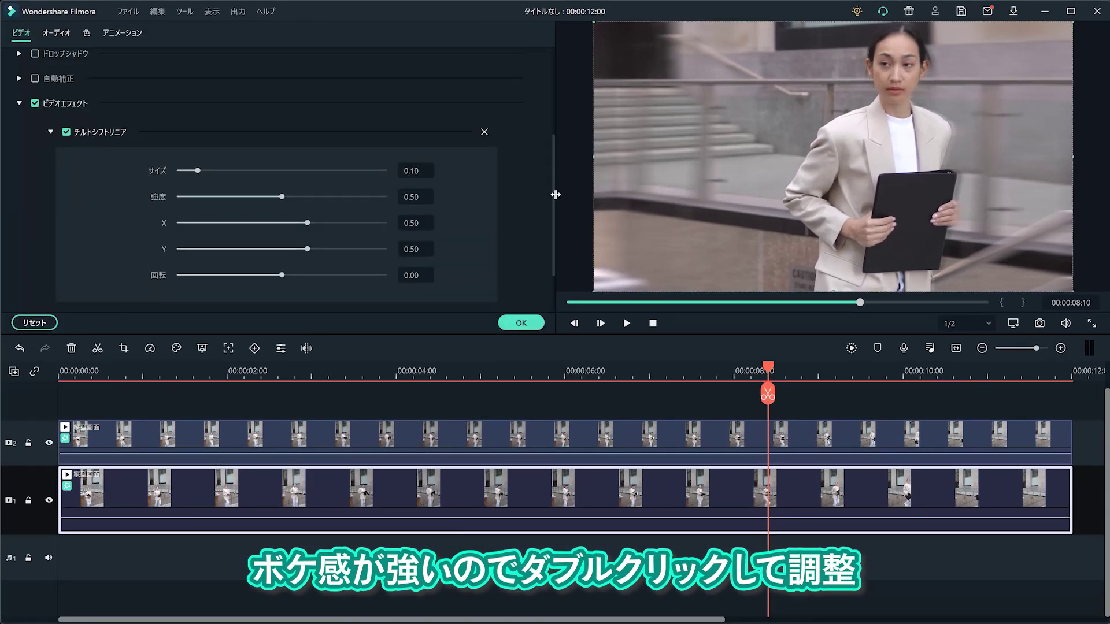
{"action": "left_click_drag", "start_coordinate": [282, 196], "coordinate": [263, 197]}
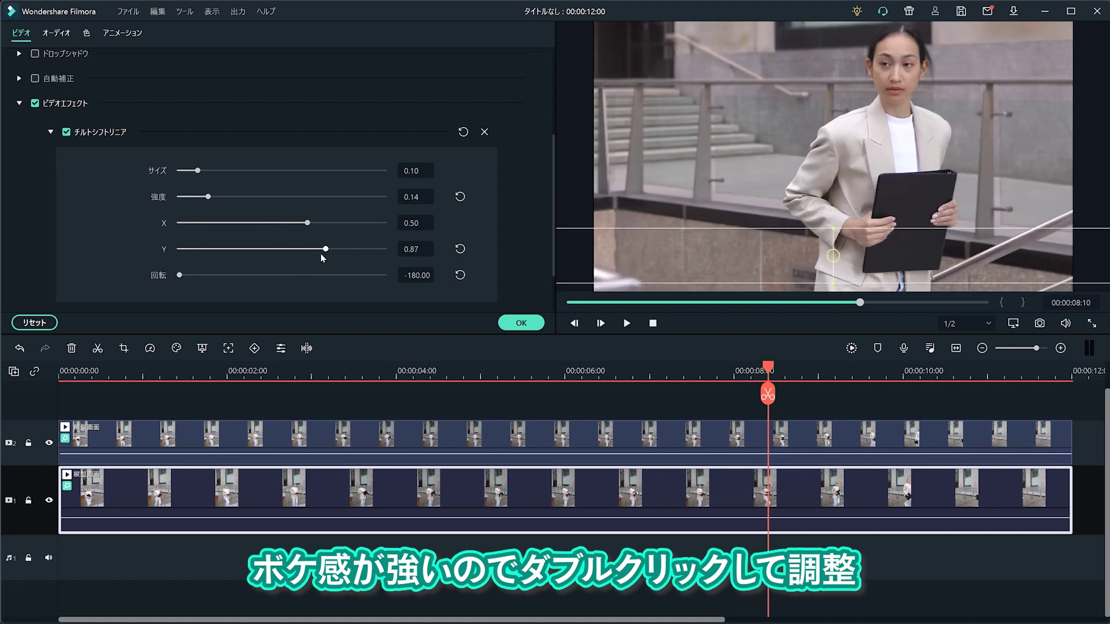
{"action": "left_click", "coordinate": [518, 323]}
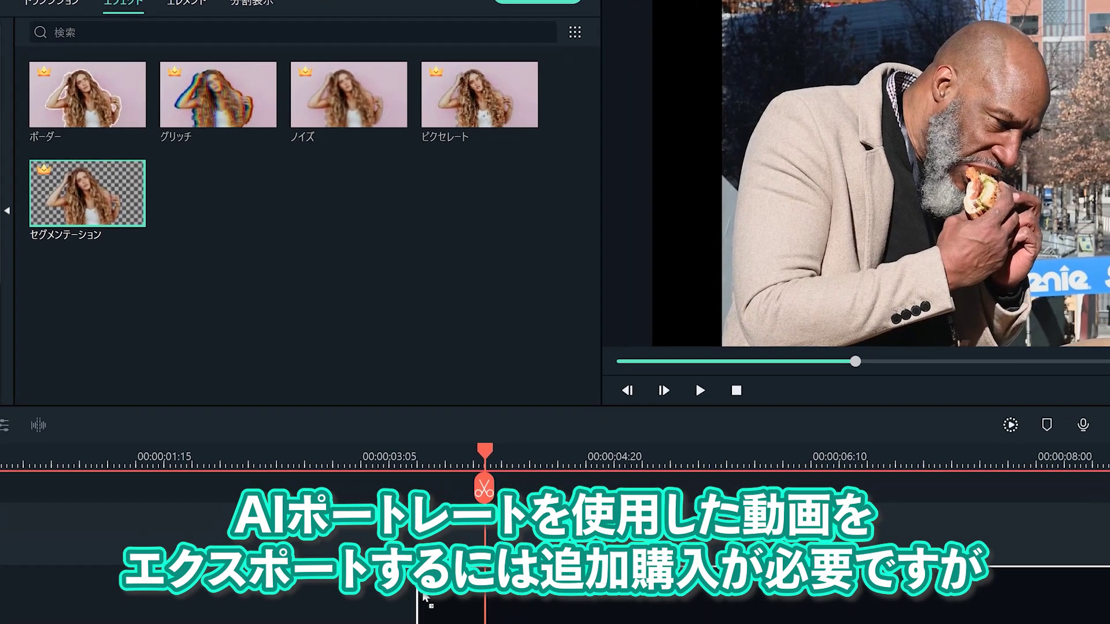
Add the AI Portrait effect セグメンテーション to the timeline over the footage of the man eating
{"action": "left_click_drag", "start_coordinate": [215, 248], "coordinate": [608, 623]}
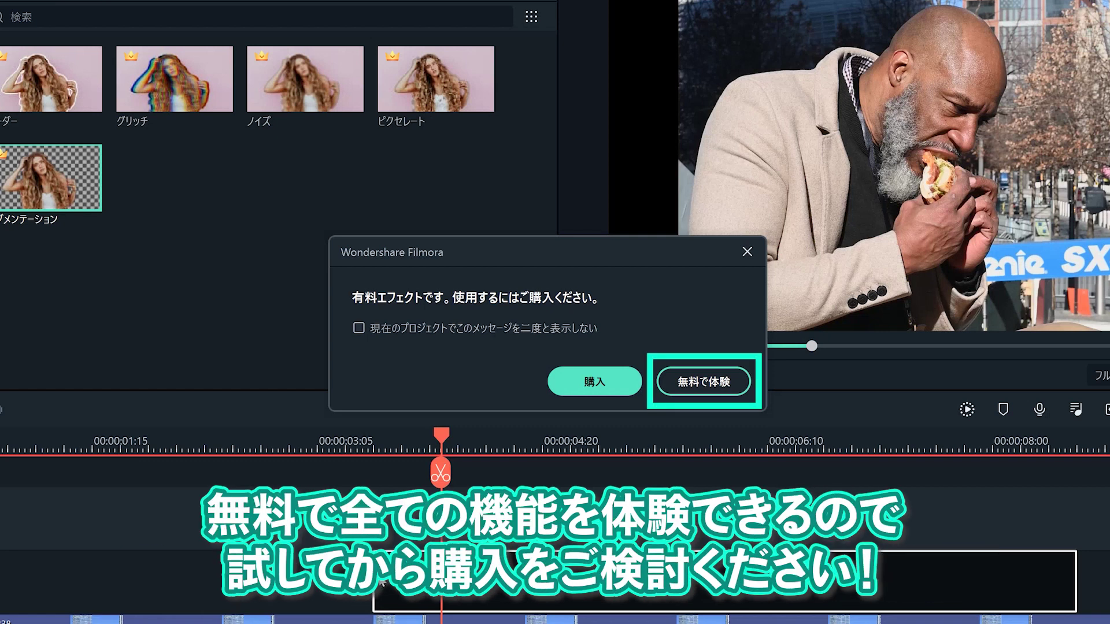